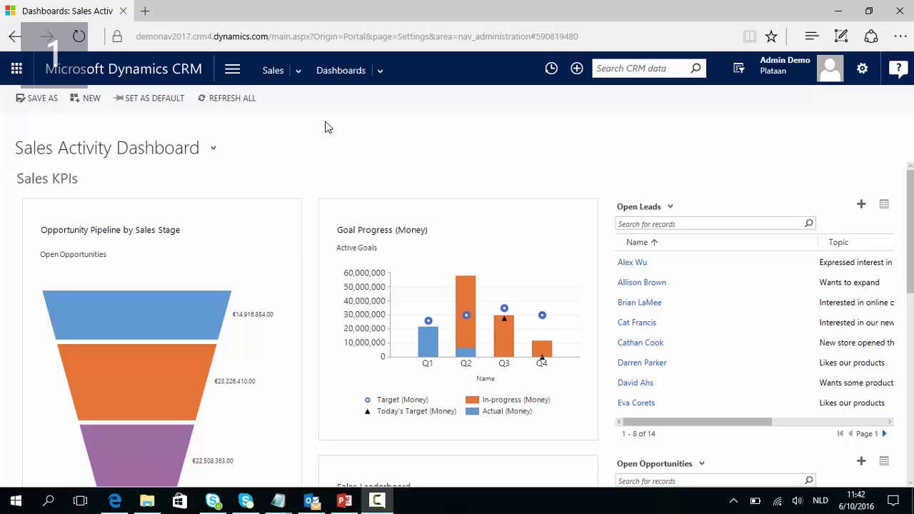
- Go to Settings > Security in CRM and bring up the Users list
click(232, 78)
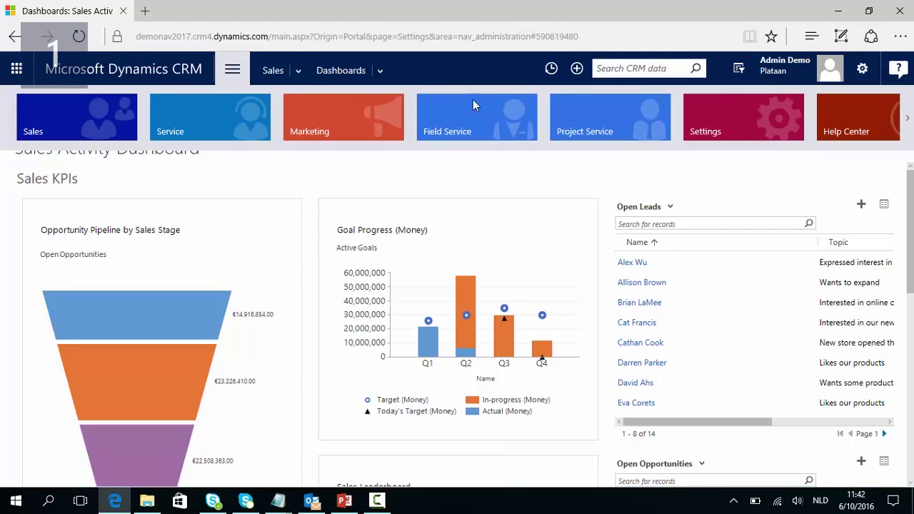
click(710, 120)
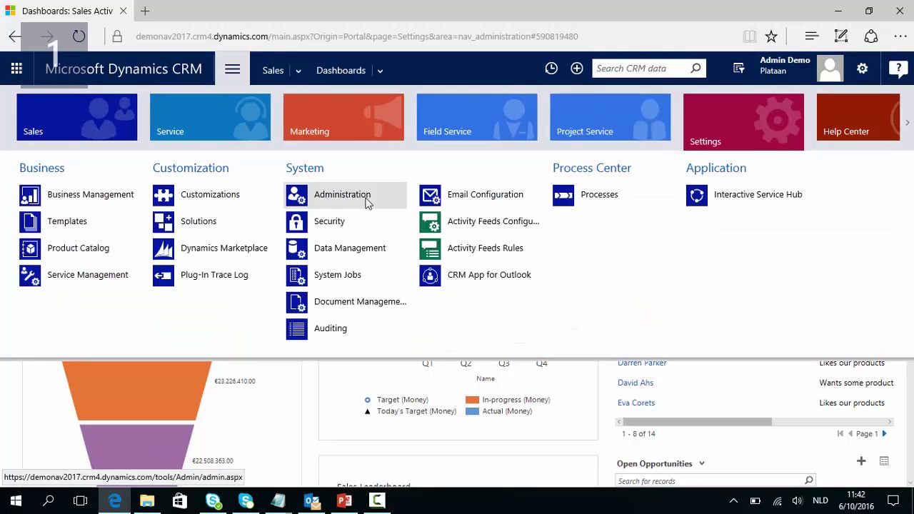
click(340, 223)
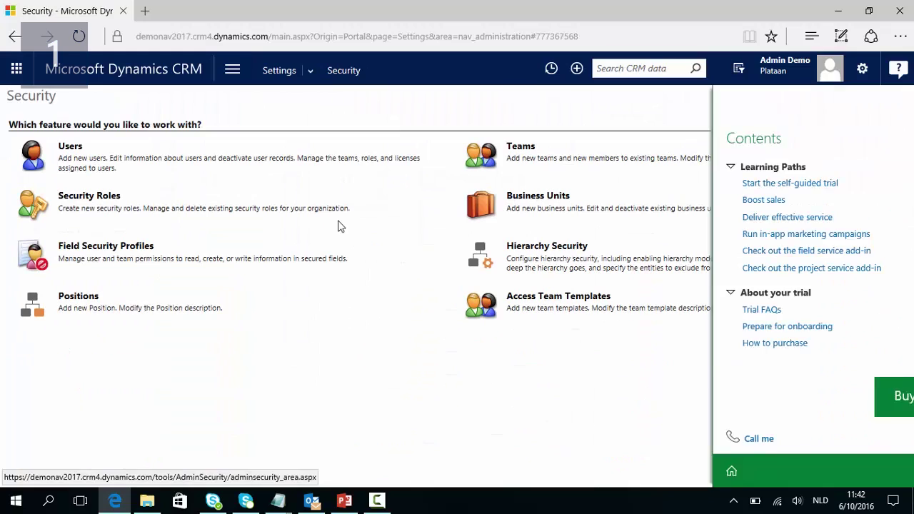
click(71, 149)
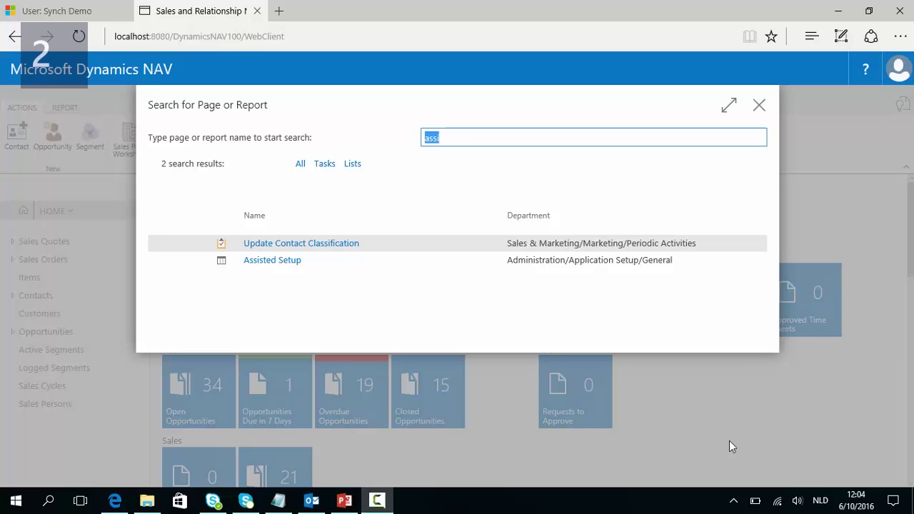
- Launch Set Up Dynamics CRM Connection from NAV Assisted Setup, then return to the CRM dashboard
click(286, 260)
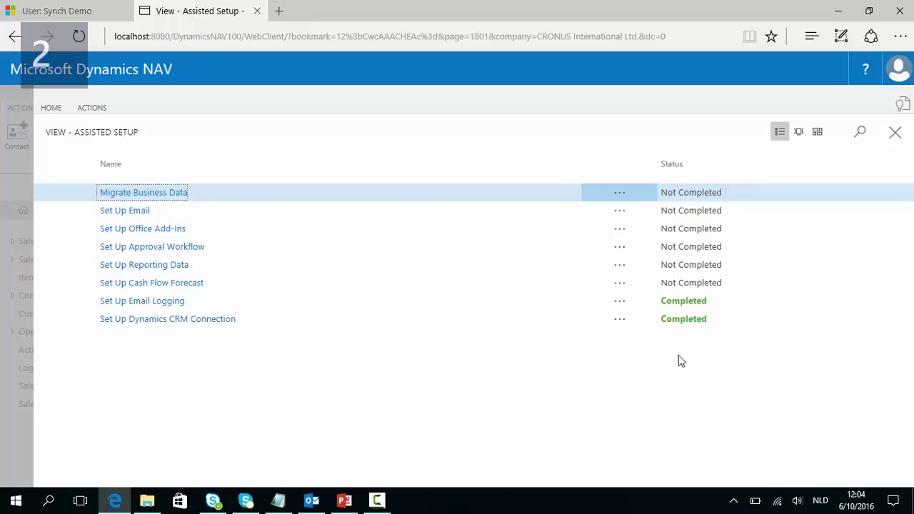
click(678, 321)
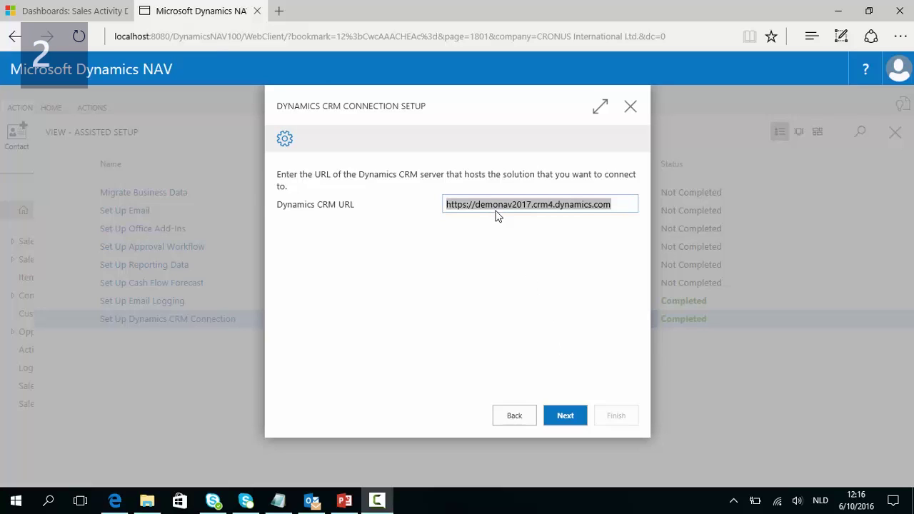
click(54, 13)
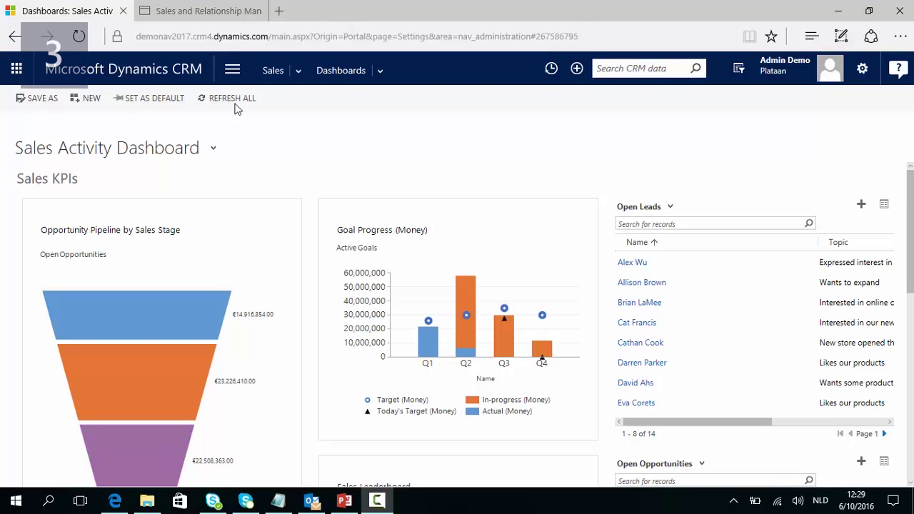
- Browse the components of the Microsoft Dynamics NAV Integration solution under Settings > Solutions
click(237, 77)
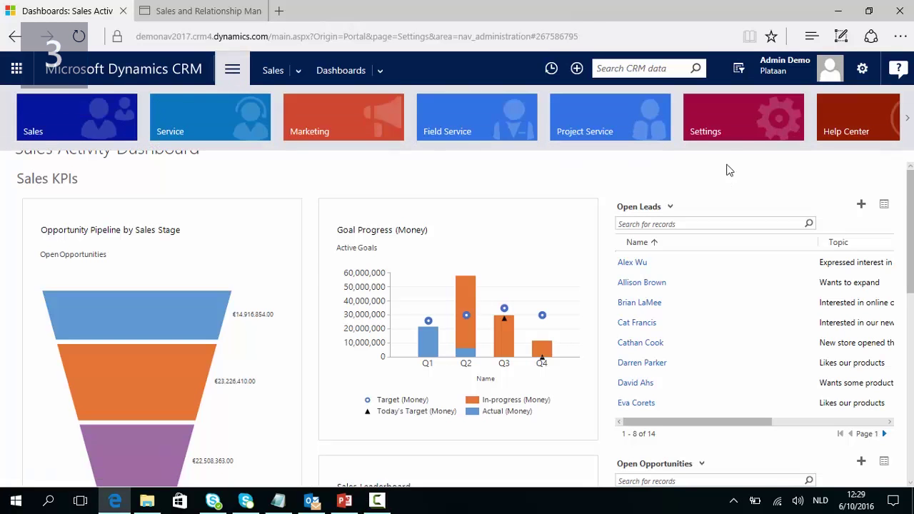
click(719, 124)
click(195, 225)
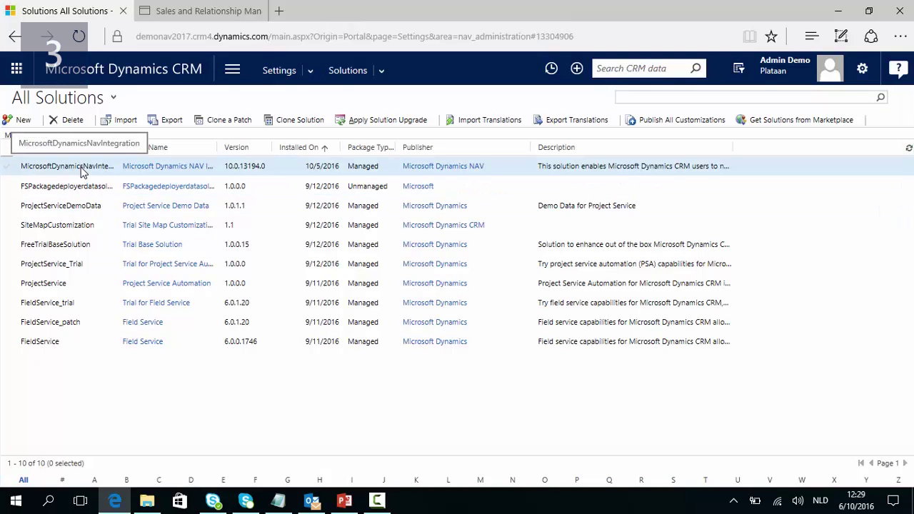
click(145, 167)
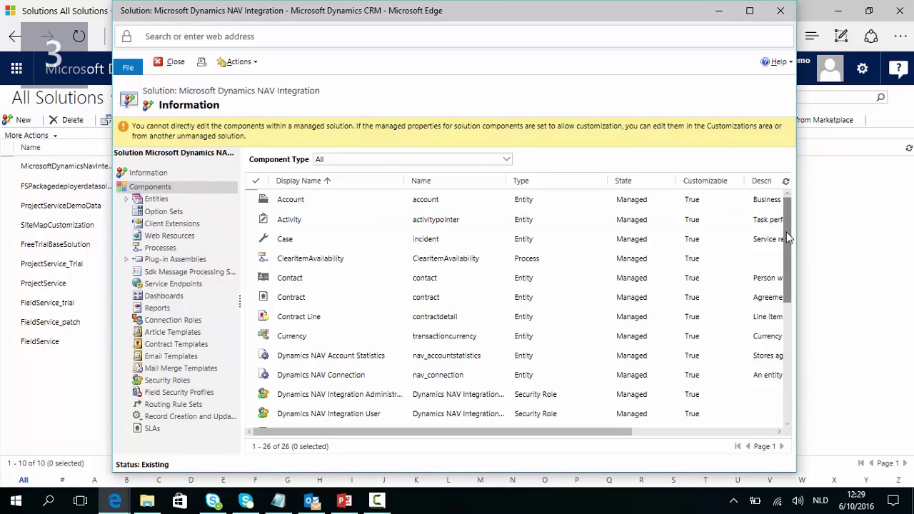
drag(785, 230, 782, 284)
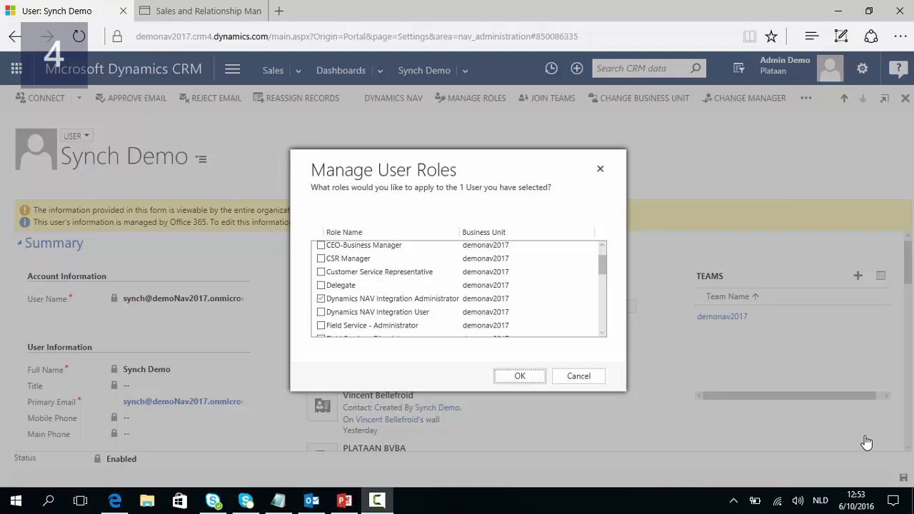
- Confirm the Dynamics NAV Integration Administrator role for the sync user with OK
click(791, 413)
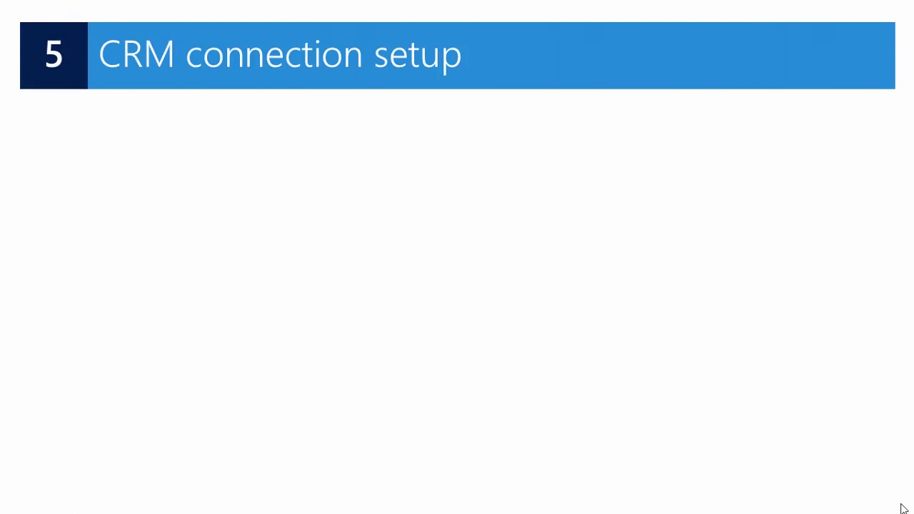
- Advance the slides and open Microsoft Dynamics CRM Connection Setup from the NAV search results
key(Right)
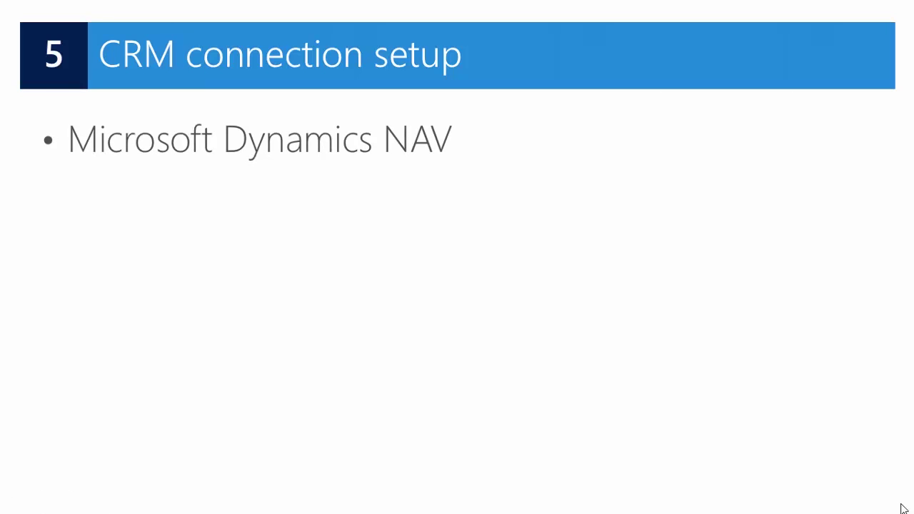
key(Right)
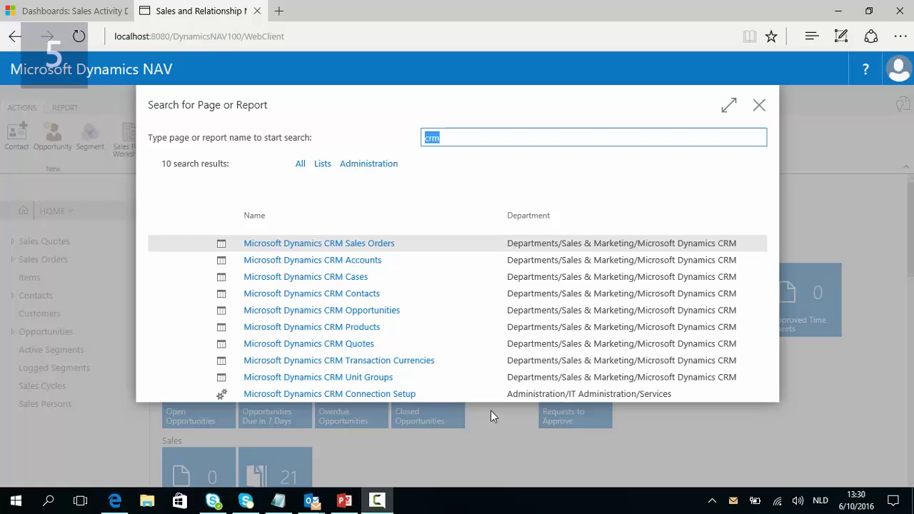
click(363, 399)
click(363, 395)
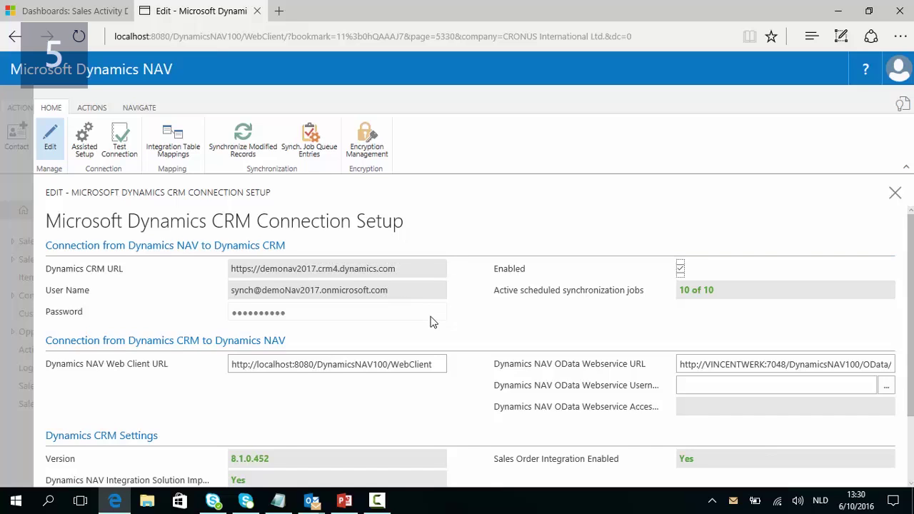
- Check the Dynamics NAV Web Client URL, then view the Integration Table Mappings list
click(348, 364)
click(346, 364)
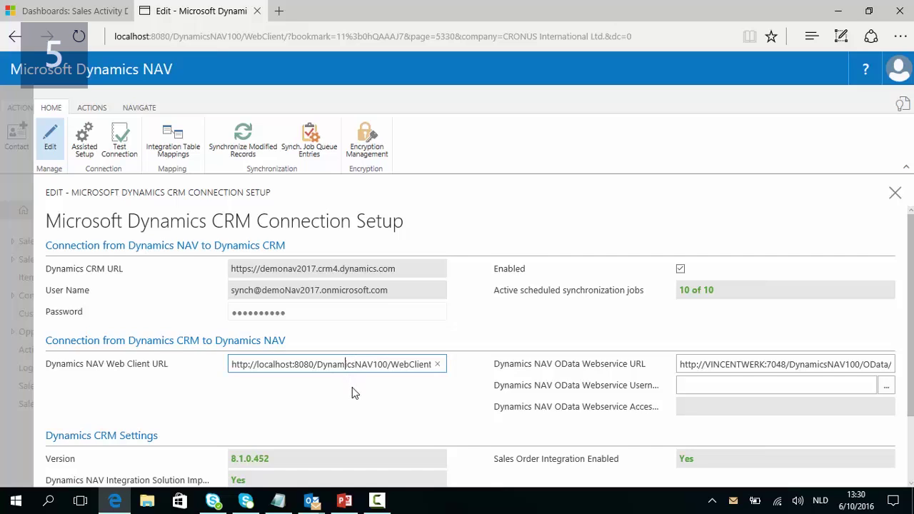
click(189, 159)
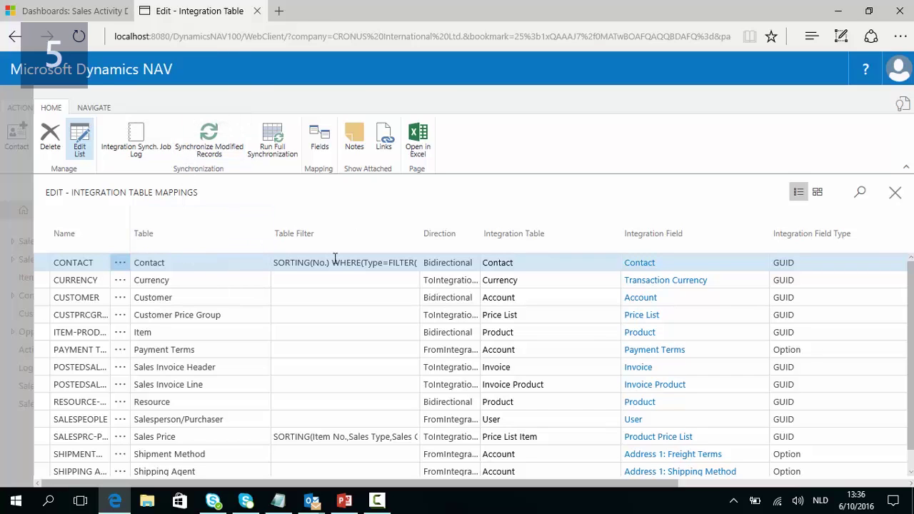
- Inspect the CONTACT mapping's table filter without changing it, and check the coupled-records column options
click(399, 262)
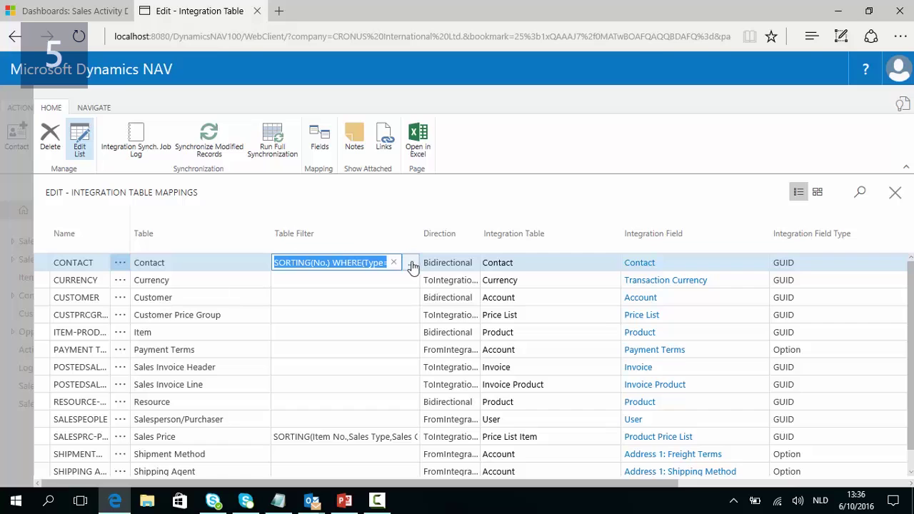
click(413, 264)
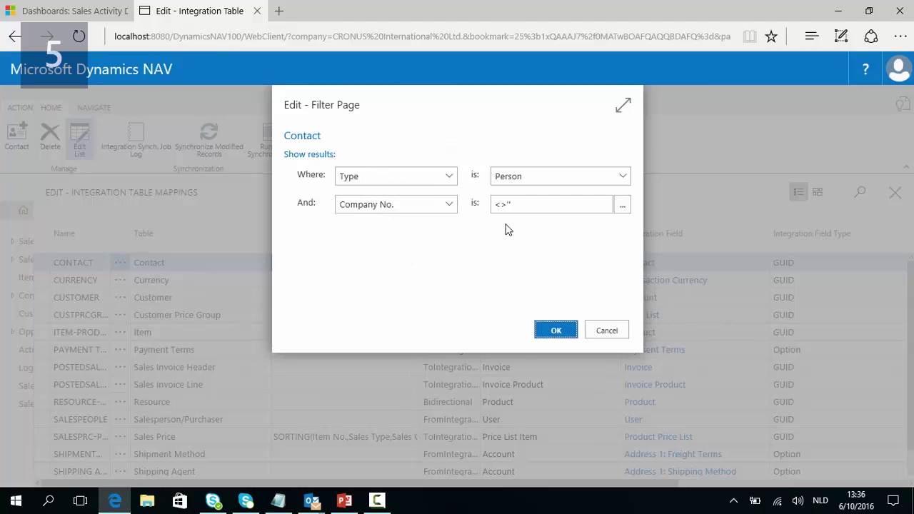
click(606, 337)
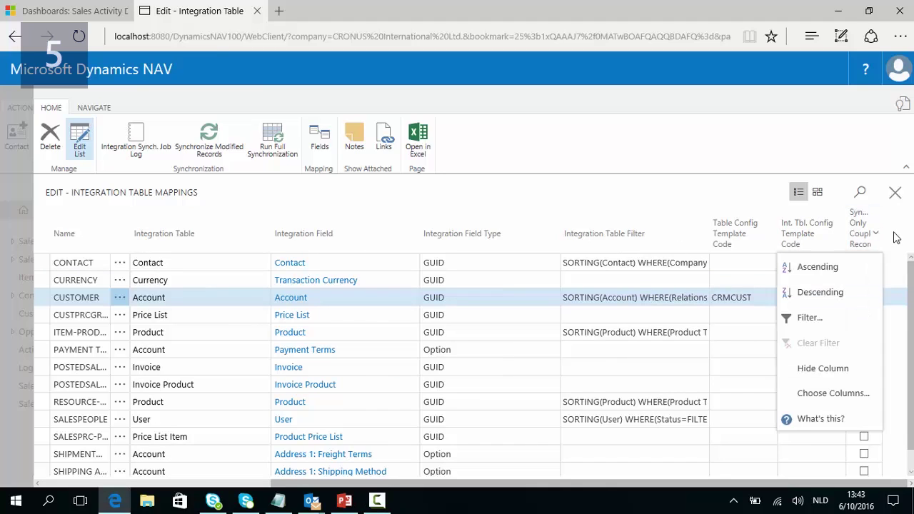
click(899, 242)
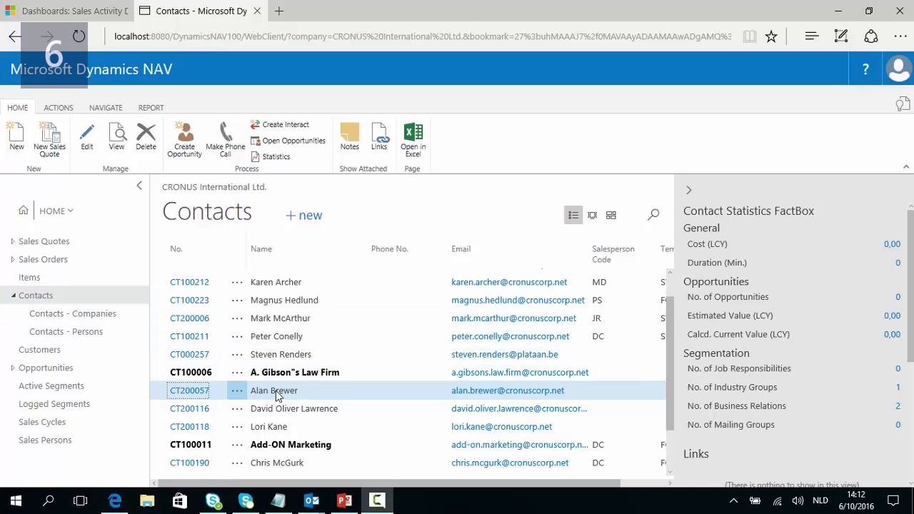
- From the person contact's card, request its Dynamics CRM Contact under Navigate
click(186, 394)
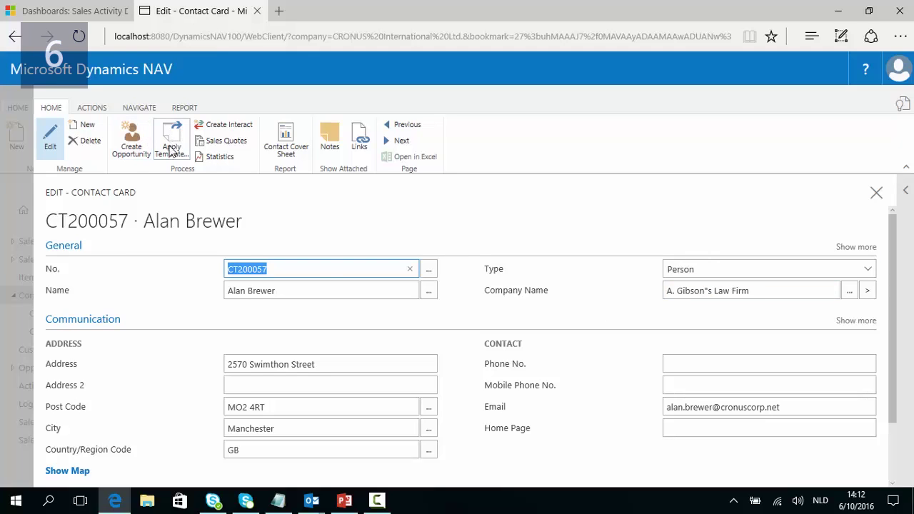
click(140, 107)
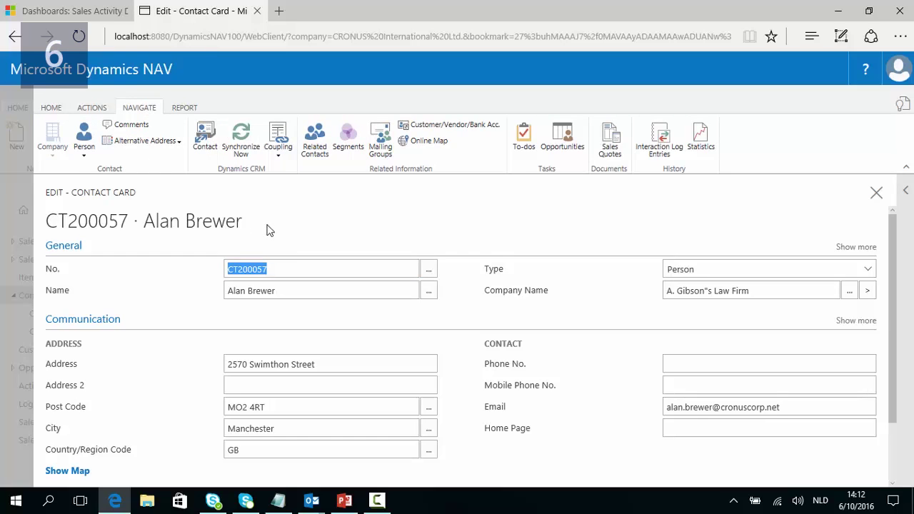
click(204, 138)
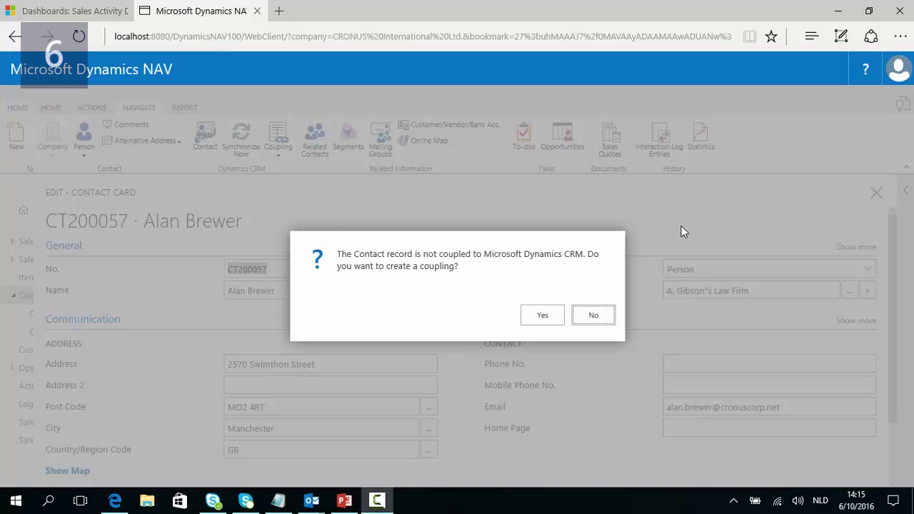
- Accept the coupling and choose Create New to couple the contact to a new CRM contact
click(540, 319)
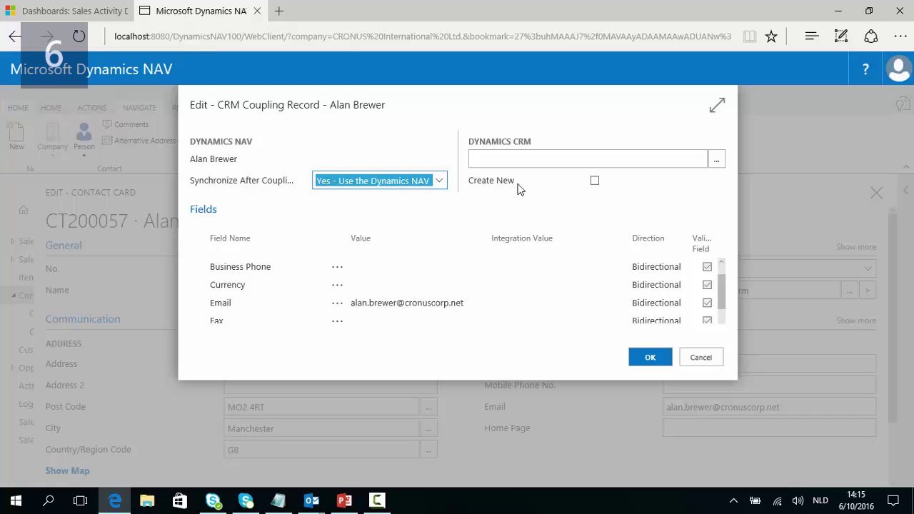
click(595, 181)
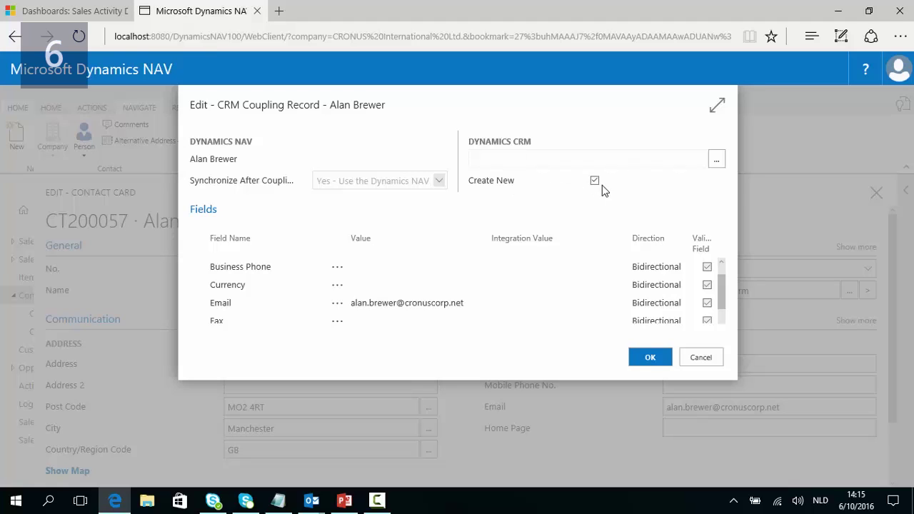
click(645, 359)
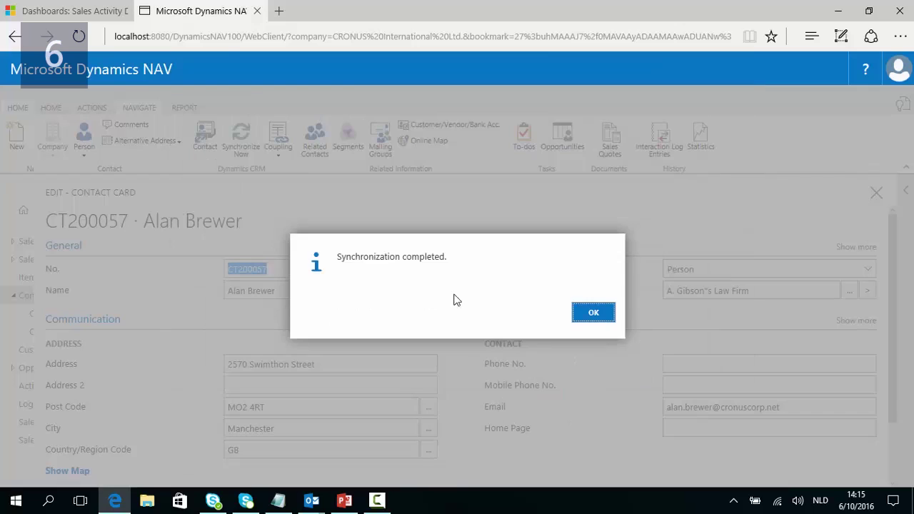